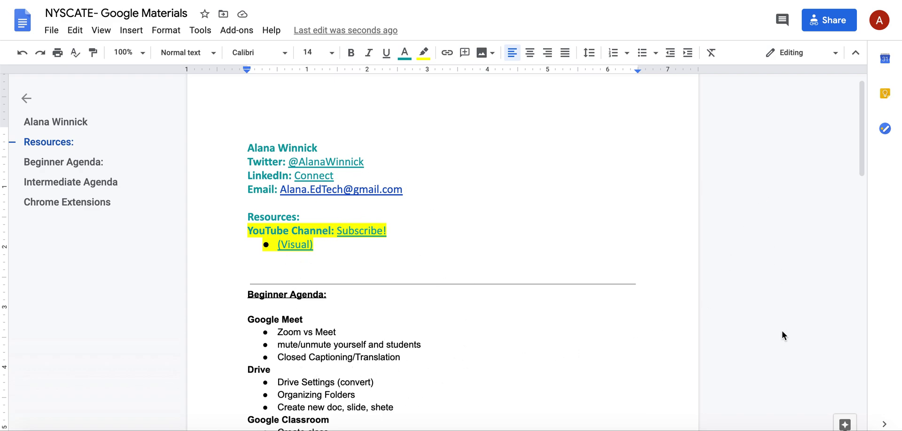
- Select the Resources heading and YouTube Channel line above the Beginner Agenda
drag(313, 245, 324, 246)
click(325, 247)
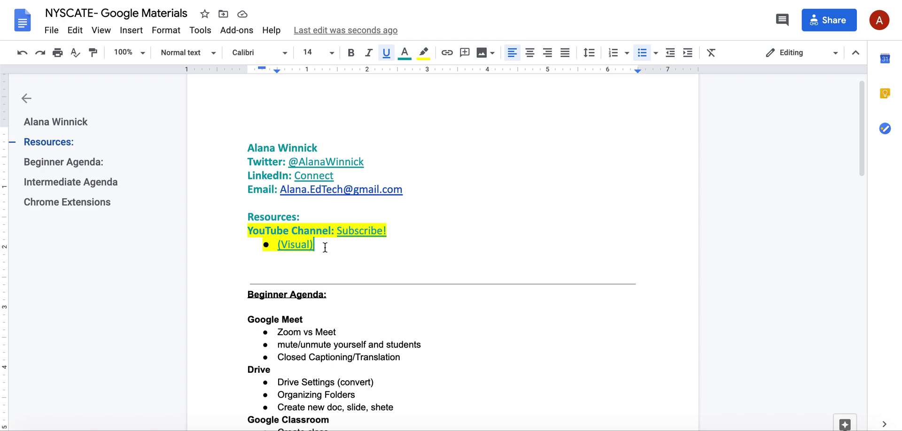
drag(325, 248, 244, 216)
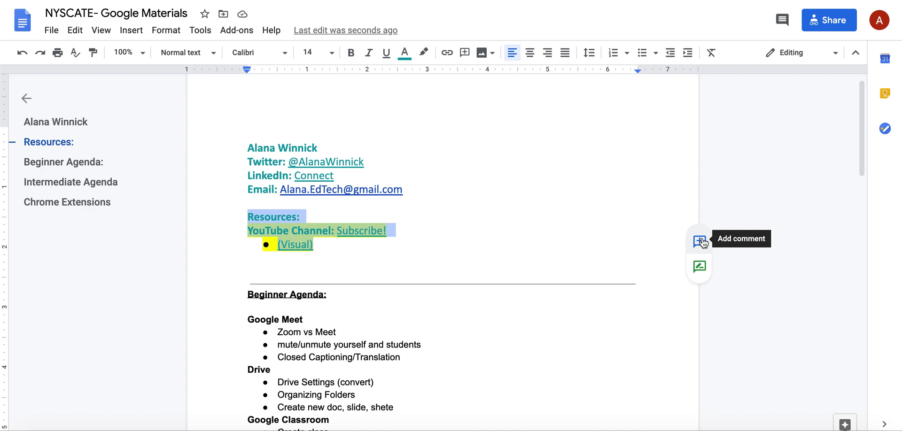
- Post the comment 'Add additional resources' on the selected Resources lines
click(701, 241)
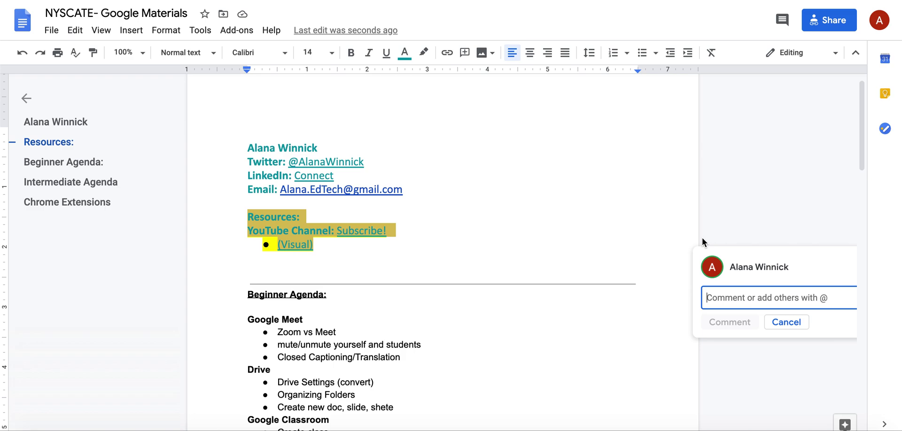
text(Ad)
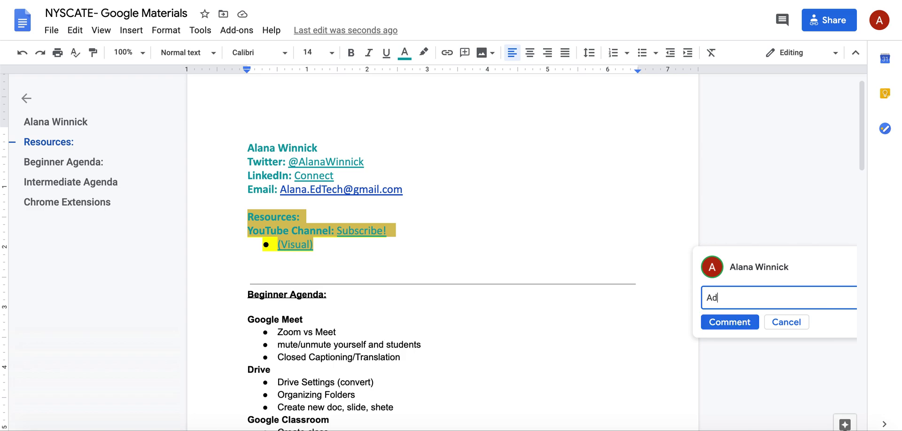
text(d r additional resources)
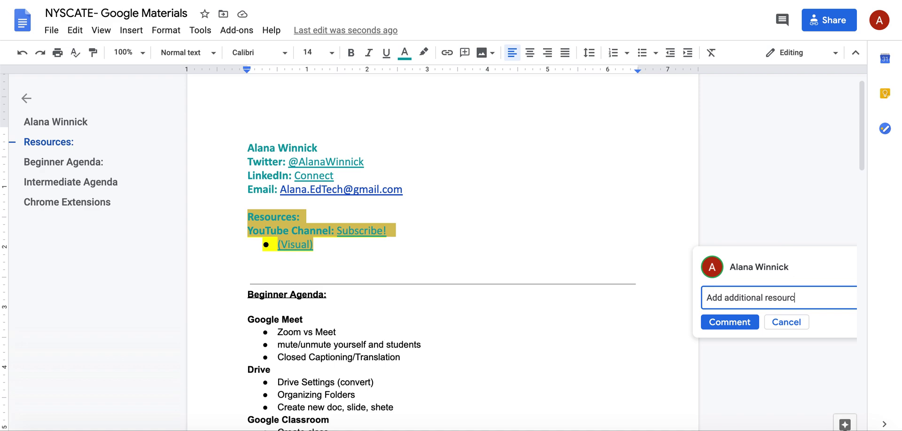
click(717, 322)
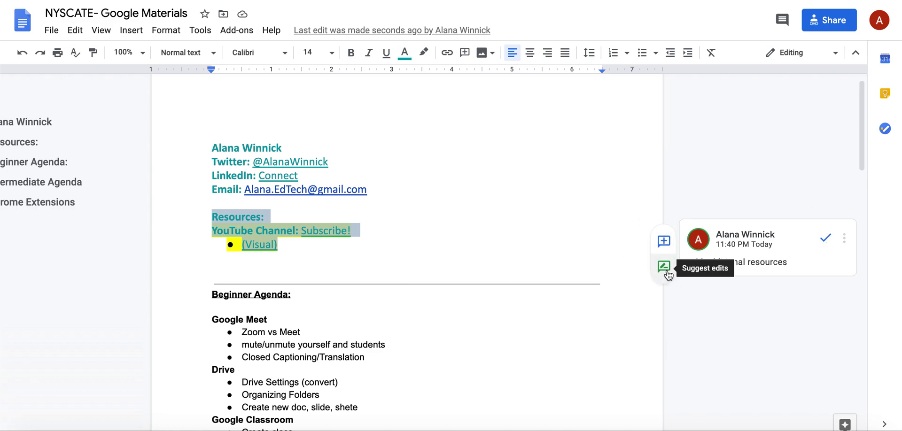
- Select the 'Add students' agenda item and turn on Suggesting mode
scroll(473, 324, down, 4)
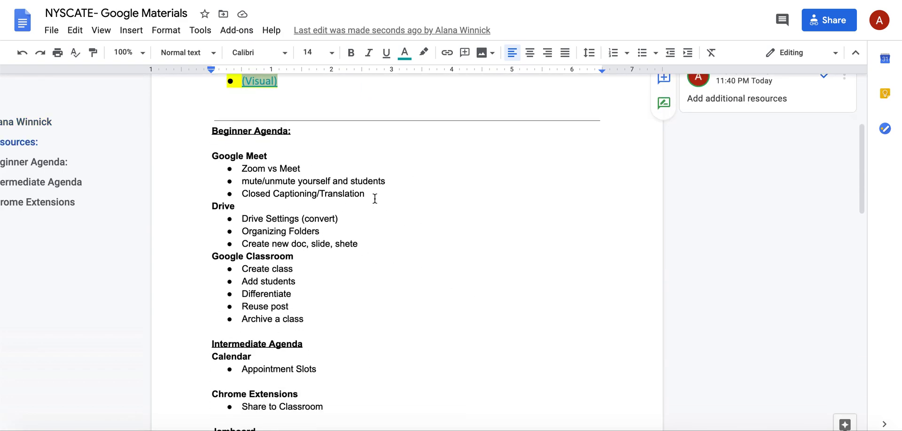
click(320, 219)
drag(283, 282, 271, 284)
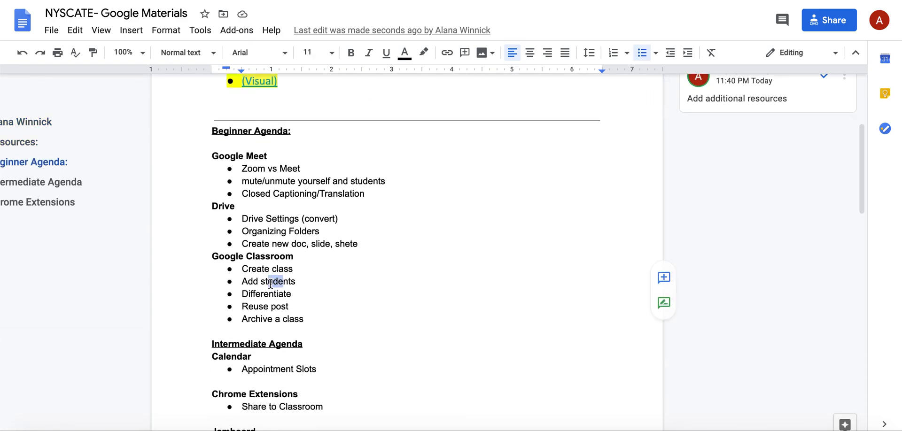
click(271, 284)
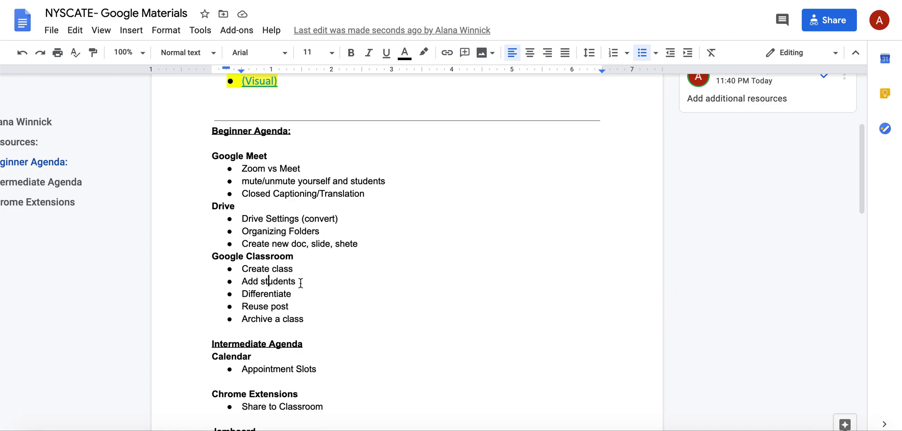
drag(296, 283, 242, 283)
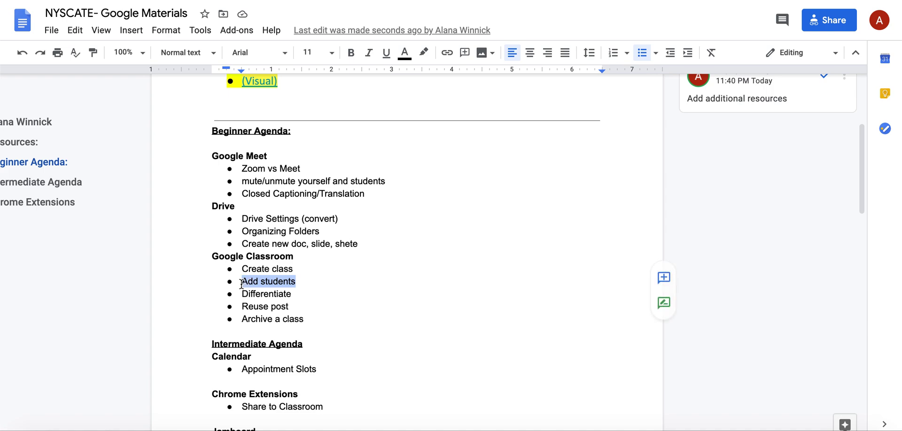
click(665, 306)
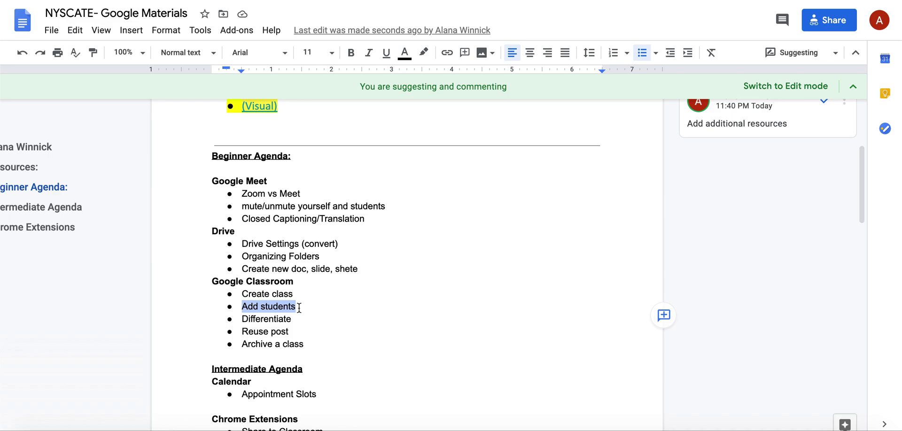
click(298, 307)
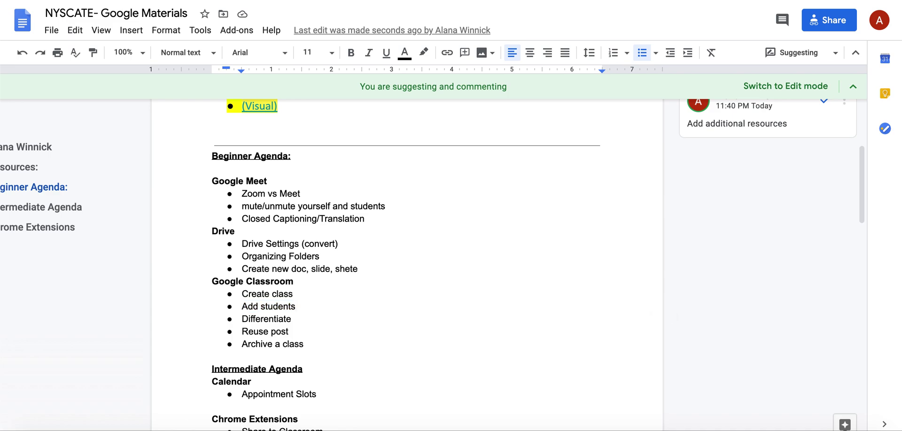
- Suggest 'and co-teachers' after Add students and 'assignments' after Differentiate
text(and co-t)
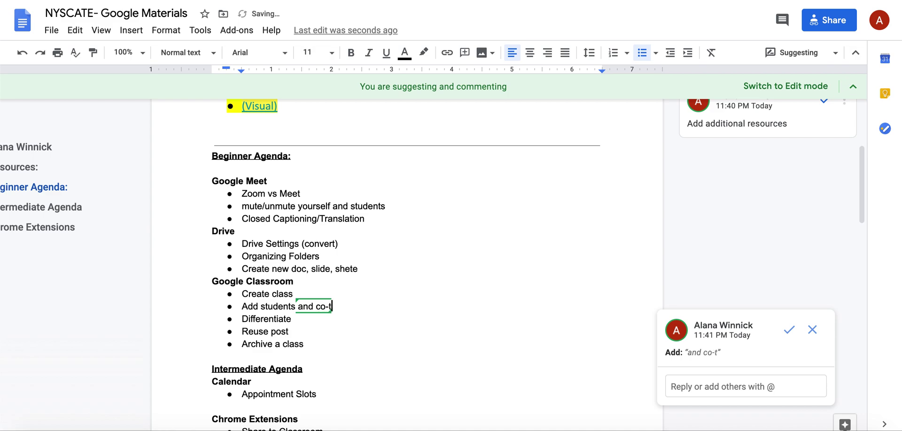
text(eachers)
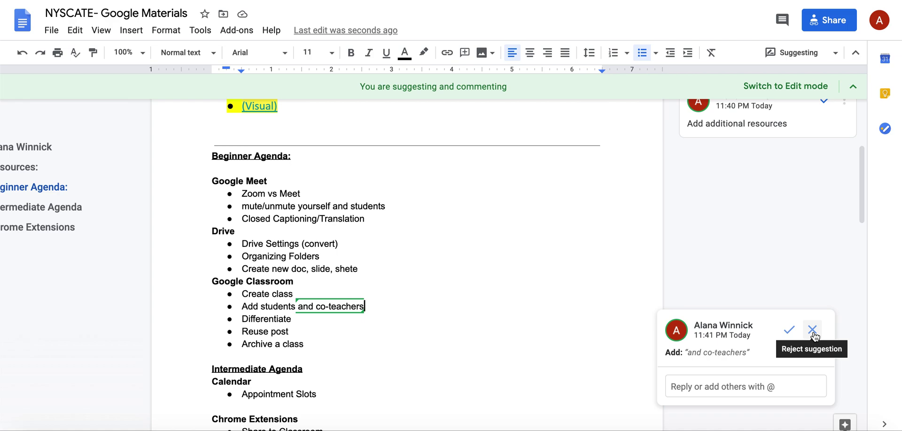
click(365, 323)
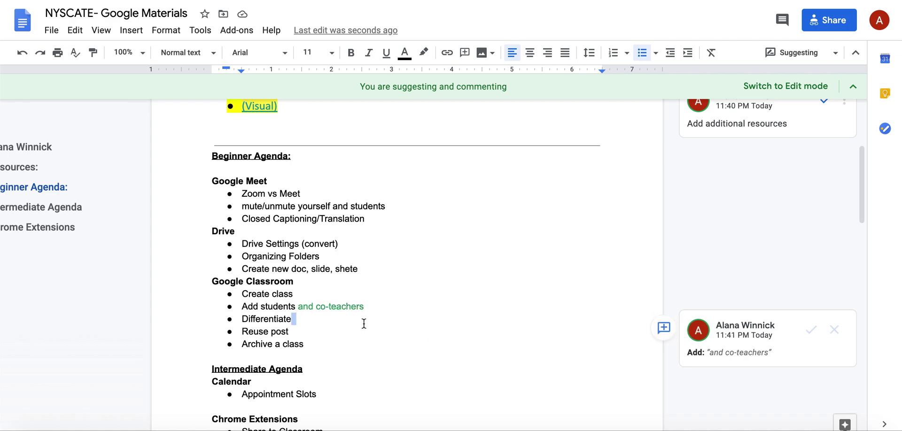
text(assignments)
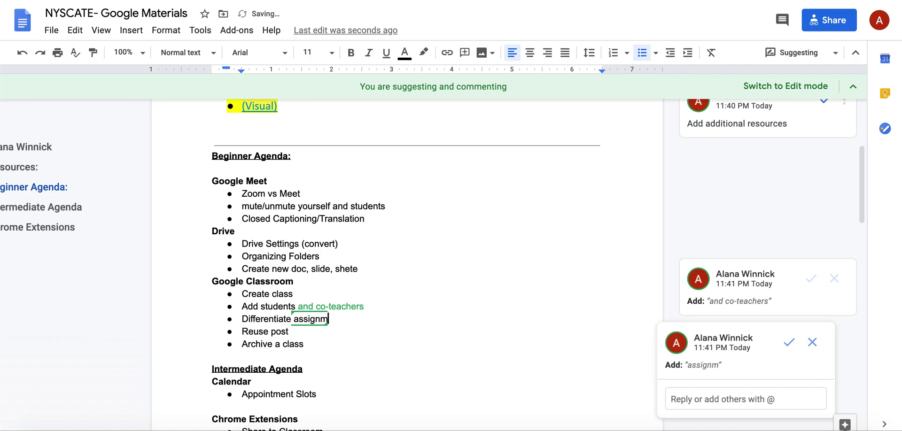
click(307, 332)
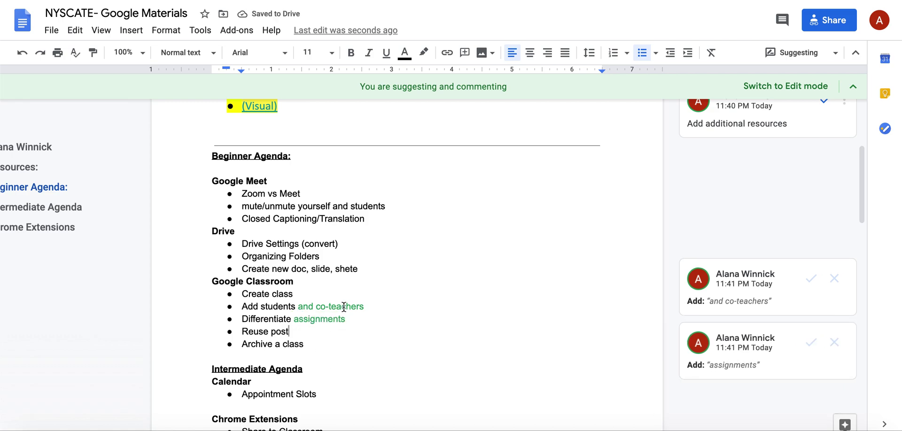
scroll(343, 308, up, 2)
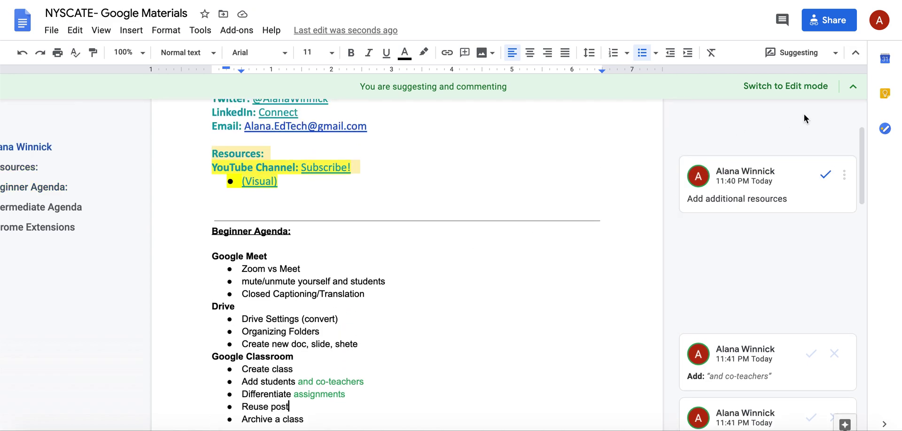
- Resolve the resources comment, accept 'and co-teachers' and reject 'assignments'
click(830, 178)
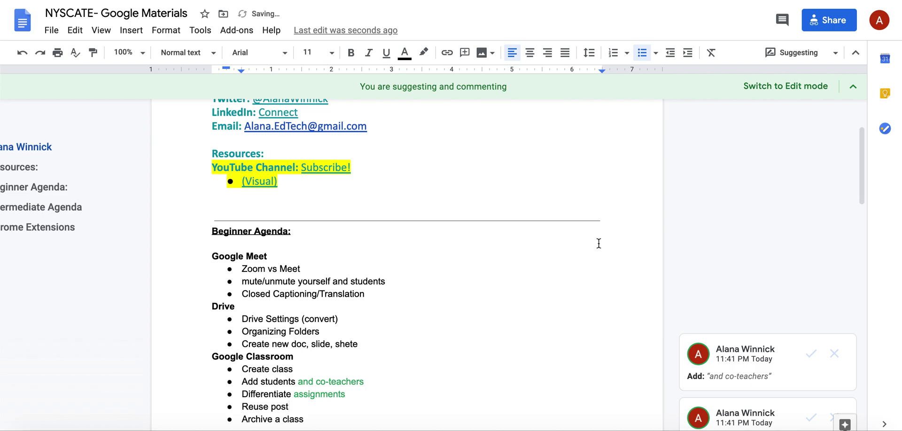
scroll(598, 244, down, 2)
click(321, 310)
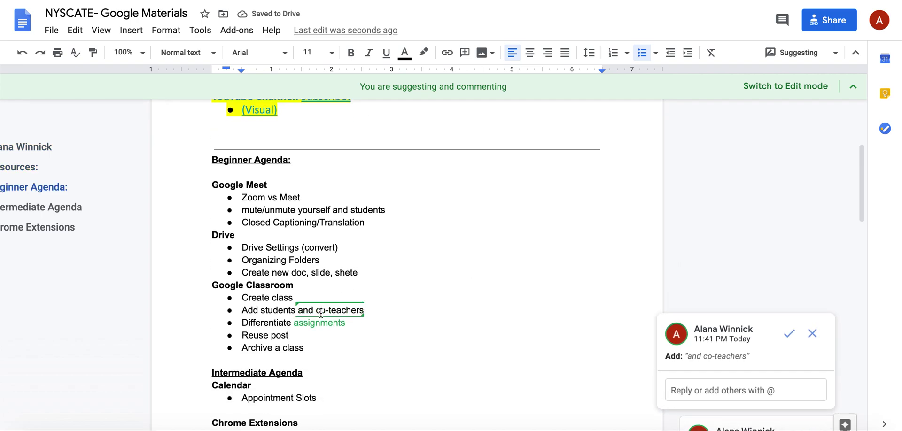
scroll(449, 319, down, 1)
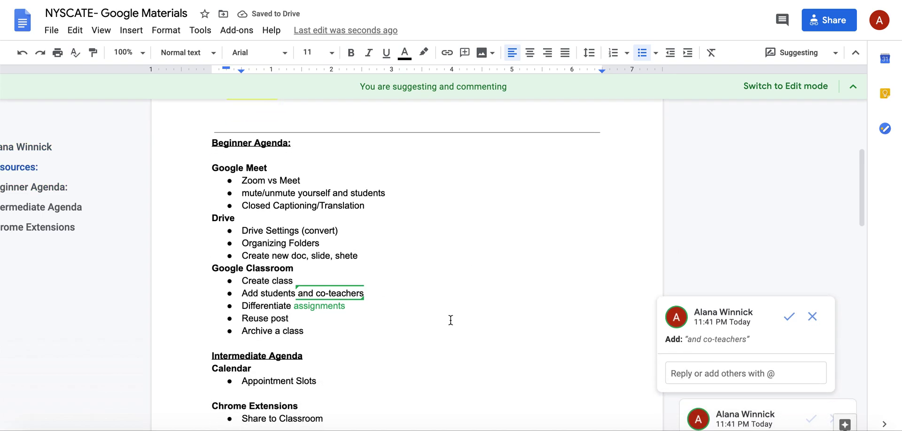
click(789, 317)
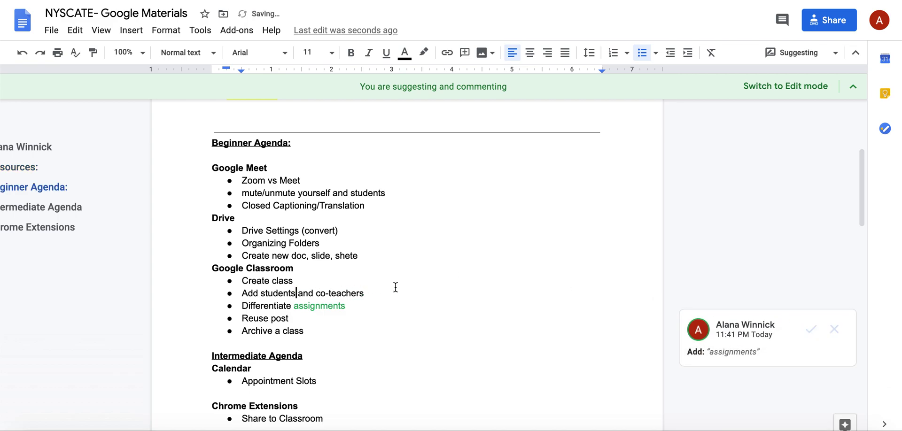
click(329, 306)
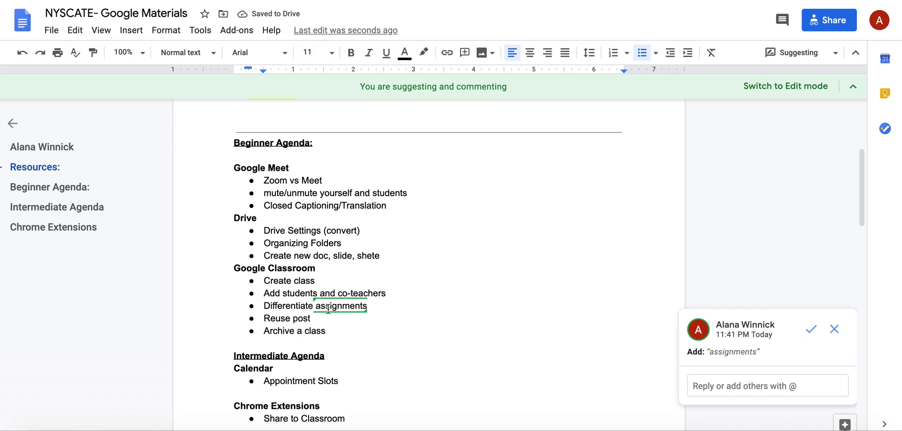
click(834, 329)
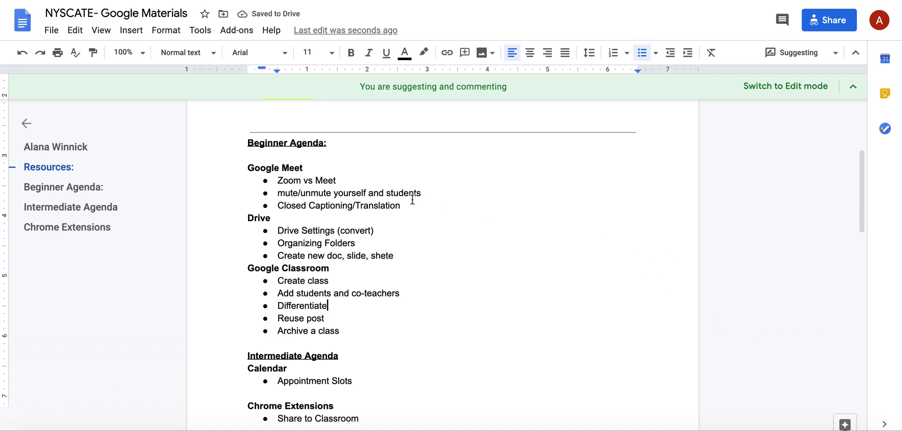
- Check the accepted 'and co-teachers' text, then switch the document back to Editing mode
drag(403, 205, 284, 205)
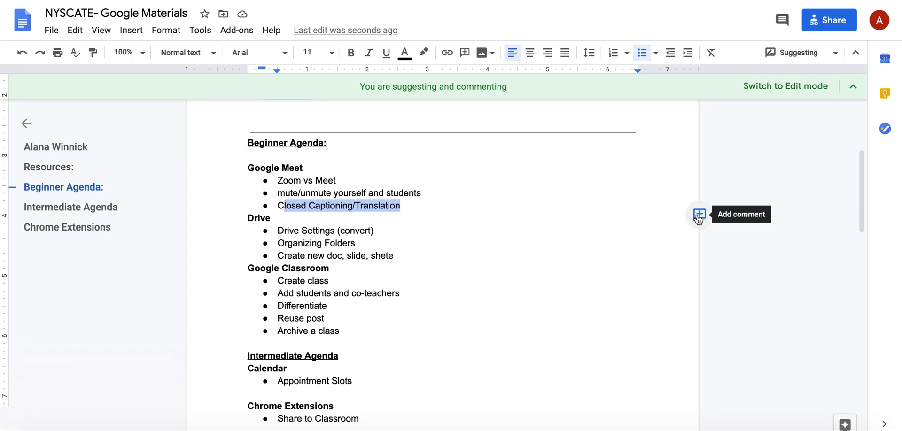
click(495, 308)
drag(278, 293, 350, 294)
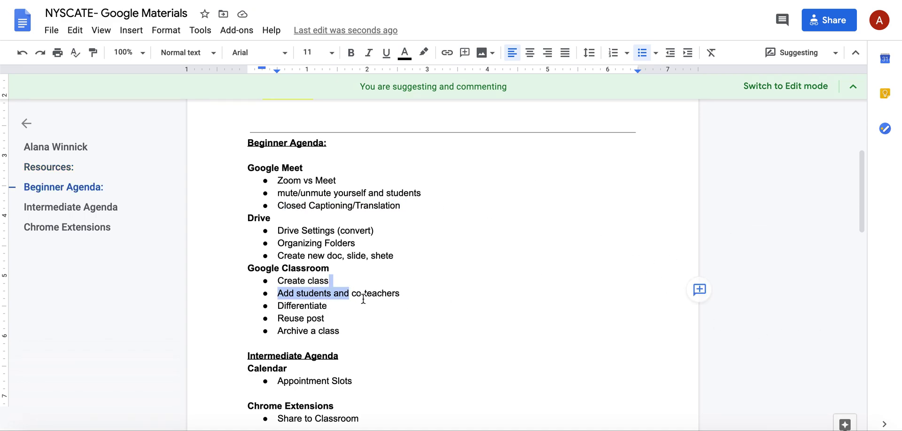
drag(423, 296, 343, 296)
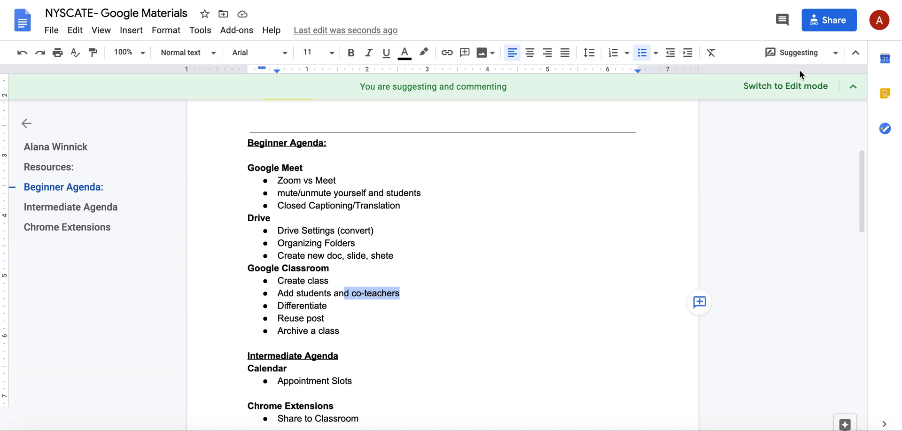
click(798, 84)
click(438, 256)
- Type 'assignment' after Differentiate in the Beginner Agenda as a direct edit
click(436, 267)
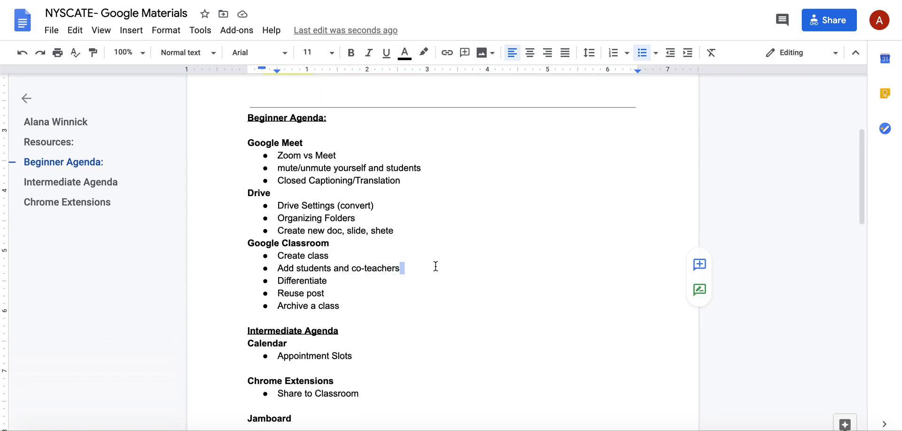
click(408, 281)
text(assi)
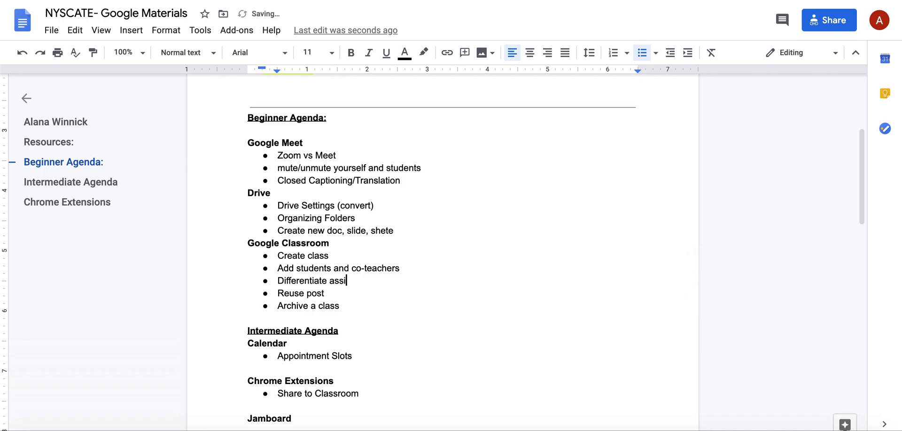
text(gnment)
click(387, 352)
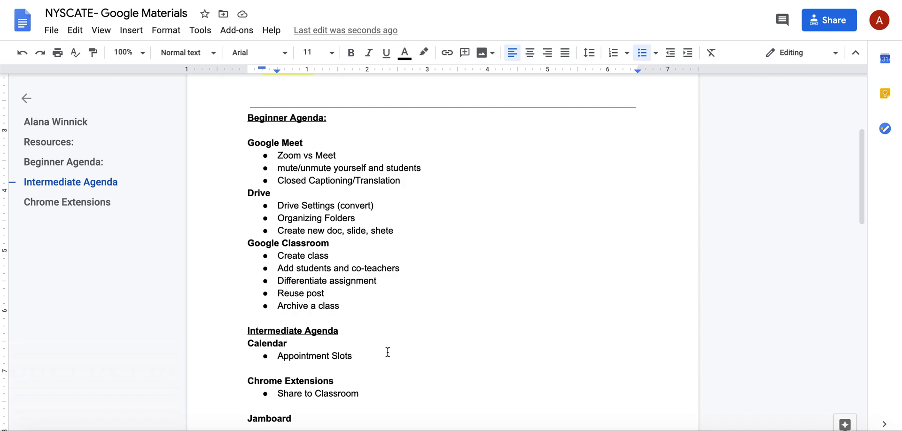
drag(390, 284, 346, 282)
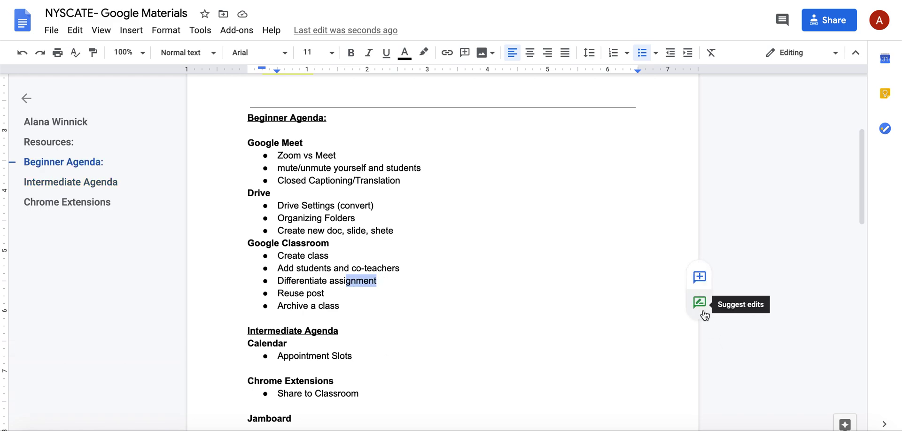